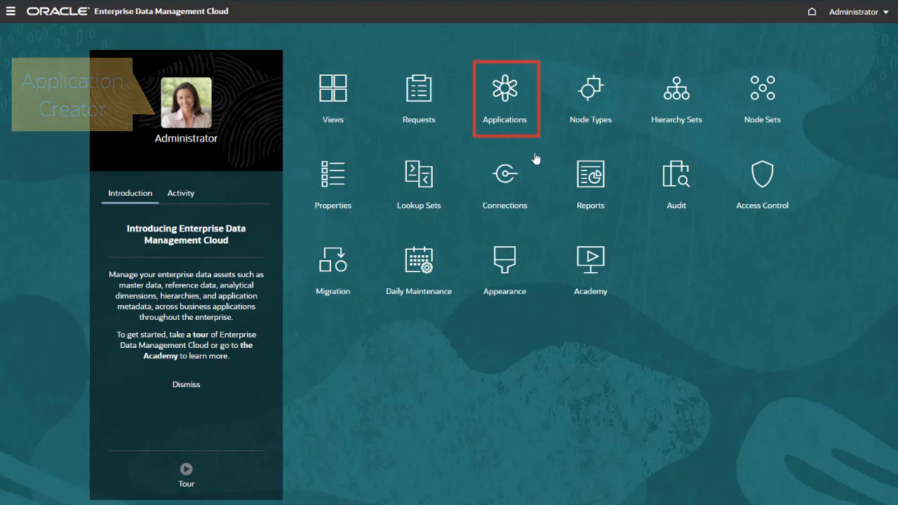
- Register a Financials Cloud General Ledger application named 'Financials Cloud GL', described 'Financials Cloud General Ledger'
{"action": "left_click", "coordinate": [505, 91]}
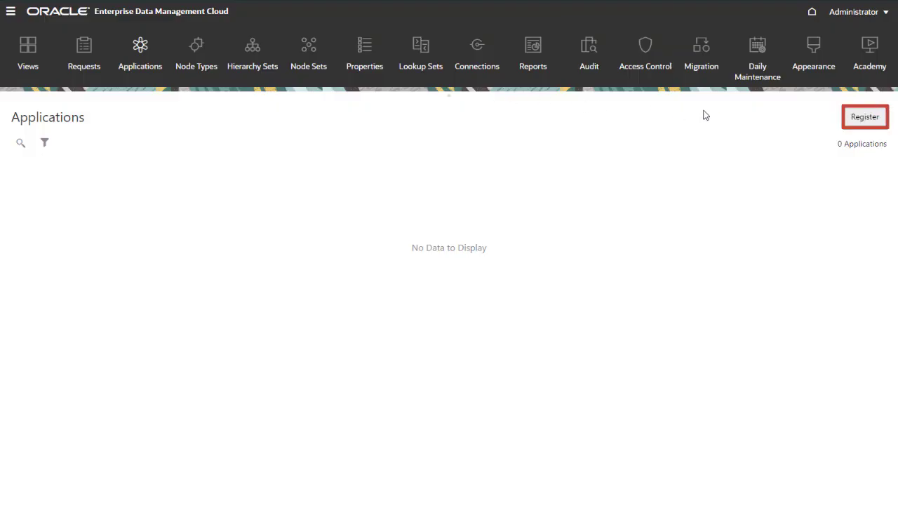
{"action": "left_click", "coordinate": [860, 124]}
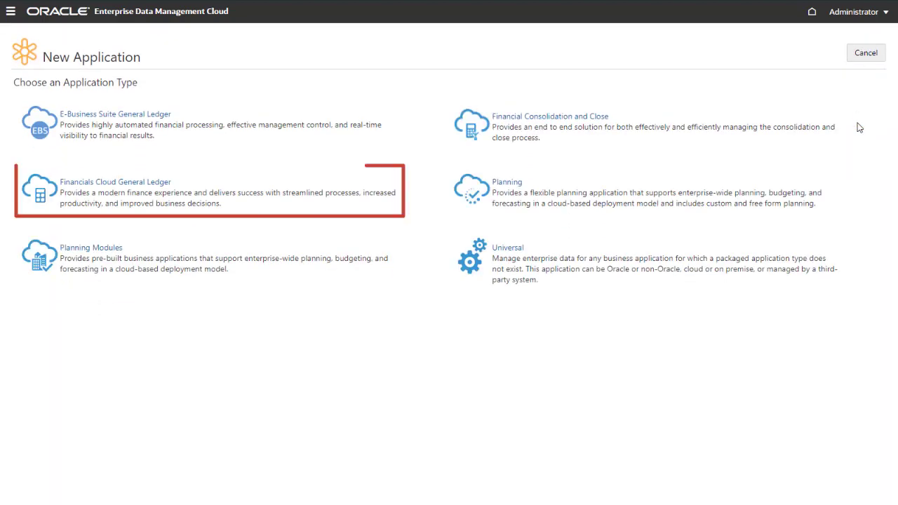
{"action": "left_click", "coordinate": [143, 189]}
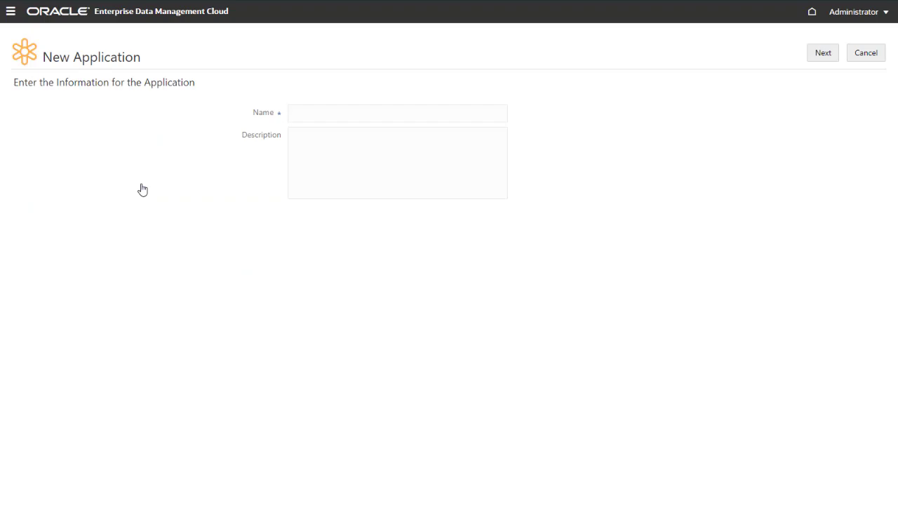
{"action": "type", "text": "Financials Cloud GL"}
{"action": "key", "text": "Tab"}
{"action": "type", "text": "Financials Cloud General Ledger"}
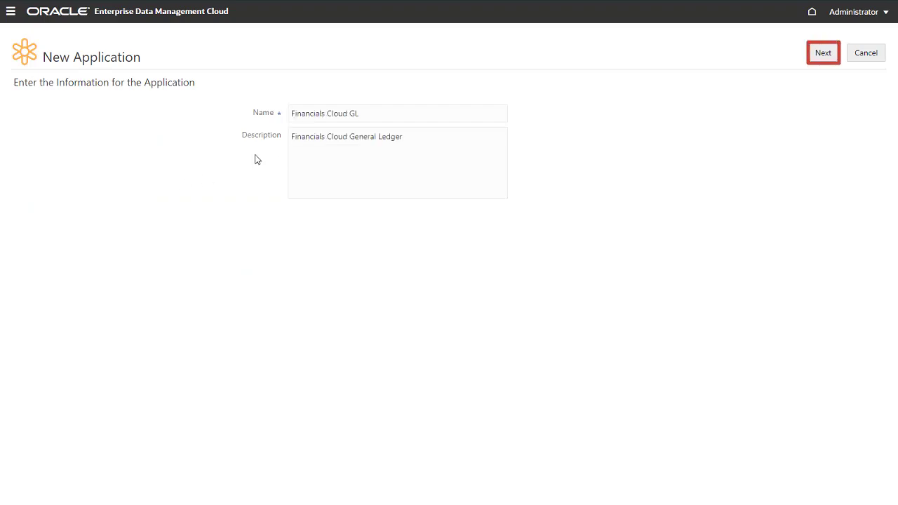
{"action": "left_click", "coordinate": [815, 56]}
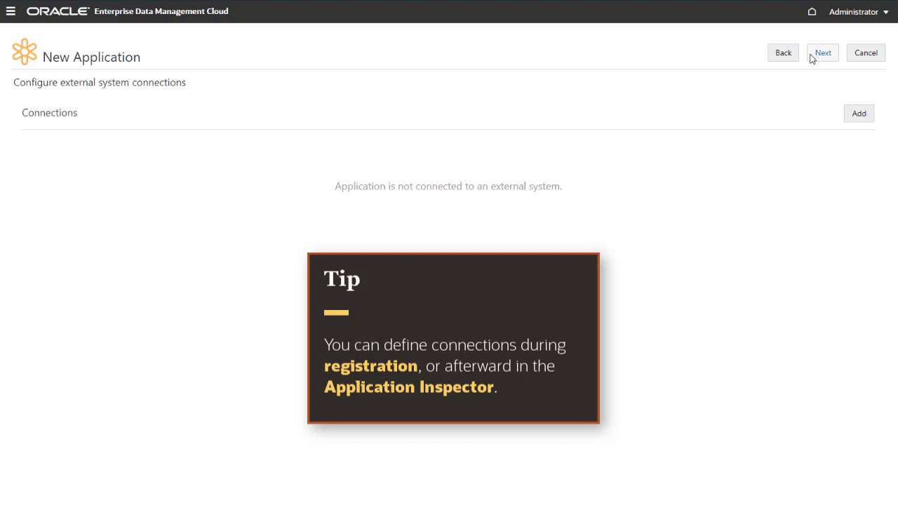
- Create the application with English and Japanese as active languages and English as base language
{"action": "left_click", "coordinate": [814, 57]}
{"action": "left_click", "coordinate": [817, 57]}
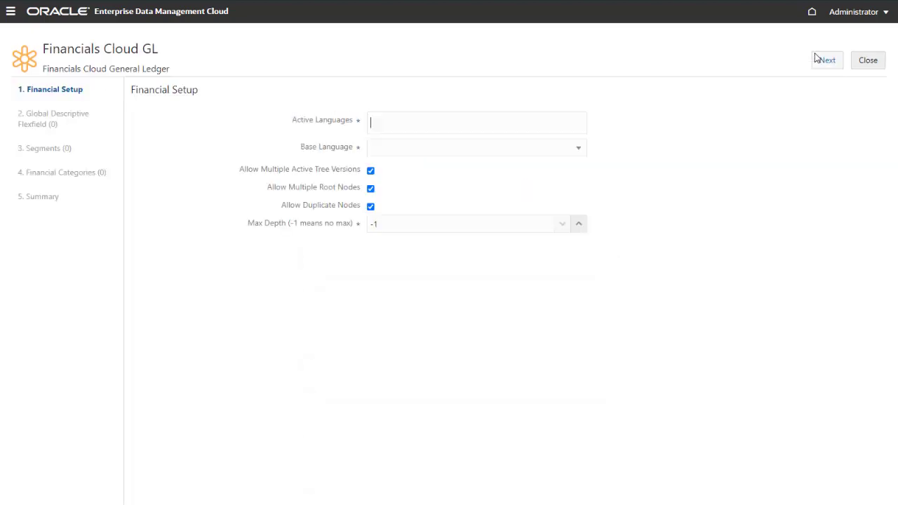
{"action": "left_click", "coordinate": [390, 126]}
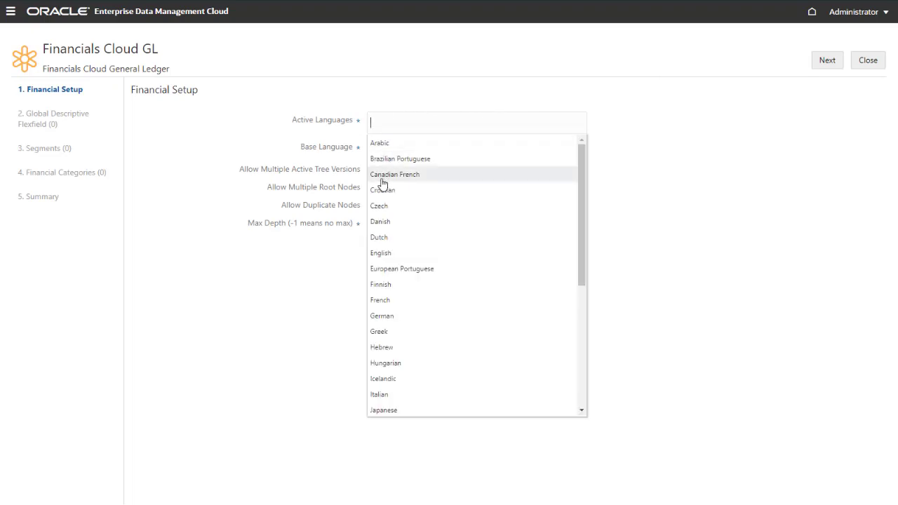
{"action": "left_click", "coordinate": [381, 253]}
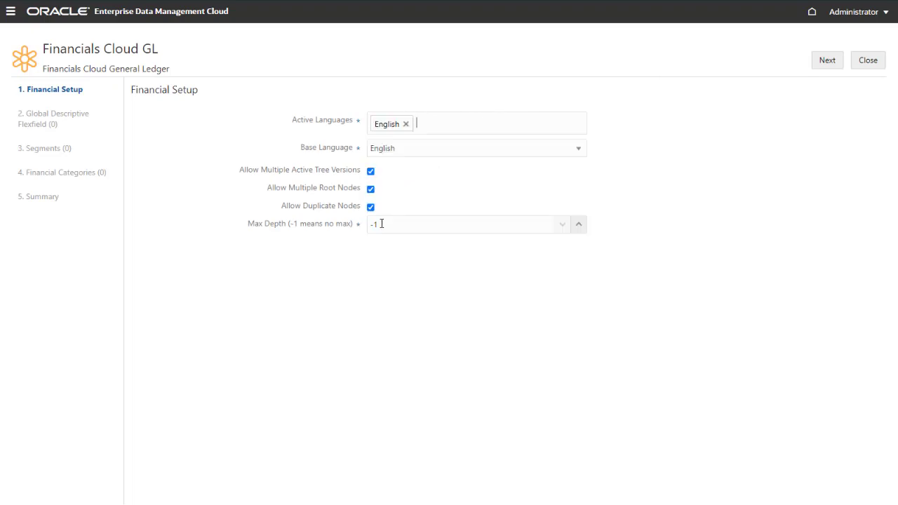
{"action": "left_click", "coordinate": [423, 123]}
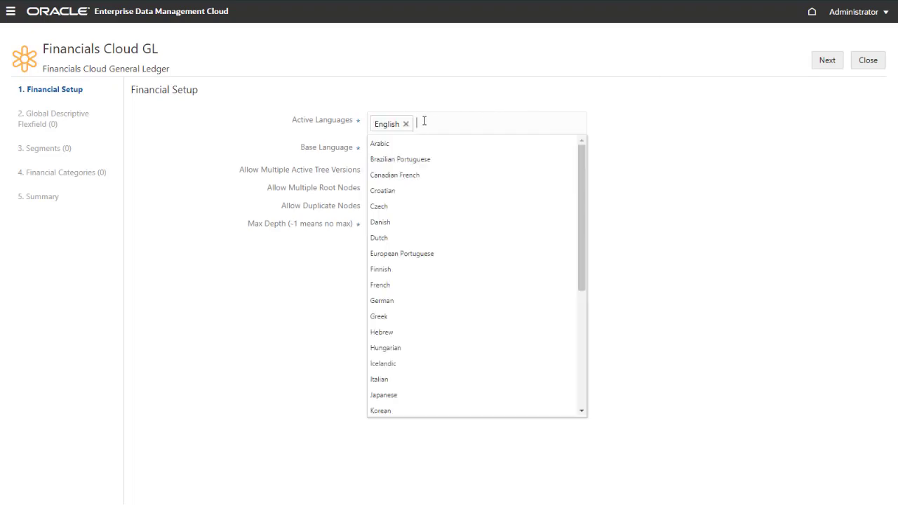
{"action": "left_click", "coordinate": [401, 397]}
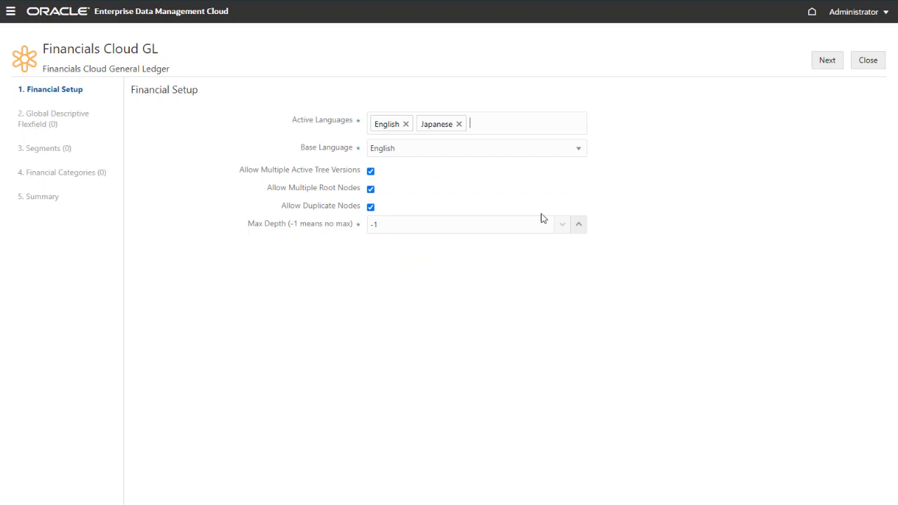
{"action": "left_click", "coordinate": [580, 152]}
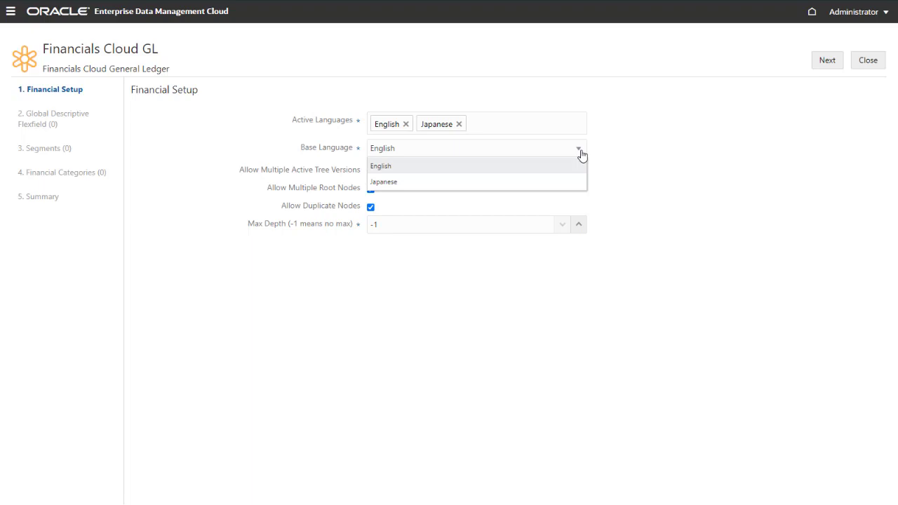
{"action": "left_click", "coordinate": [580, 171]}
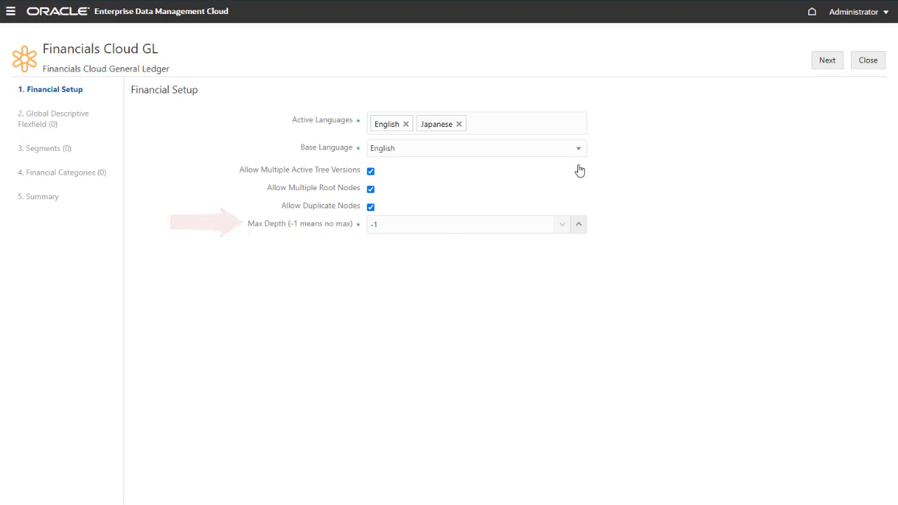
{"action": "left_click", "coordinate": [823, 63]}
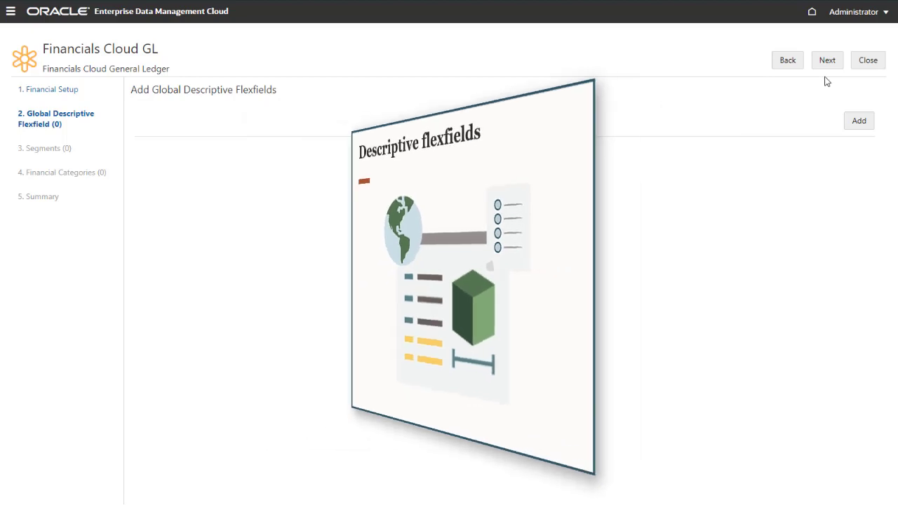
- Add a required 'Product' descriptive flexfield on Attribute 1 using a new property
{"action": "left_click", "coordinate": [860, 122]}
{"action": "type", "text": "Product"}
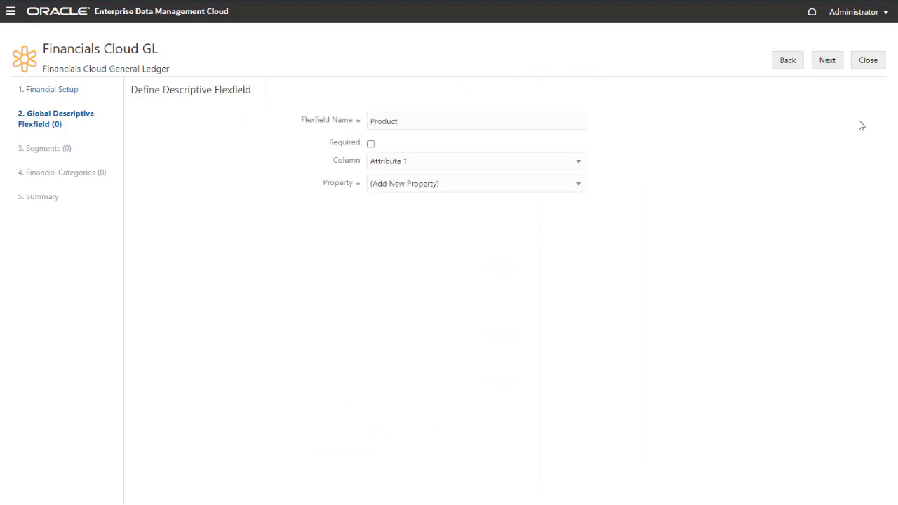
{"action": "left_click", "coordinate": [372, 144]}
{"action": "left_click", "coordinate": [579, 163]}
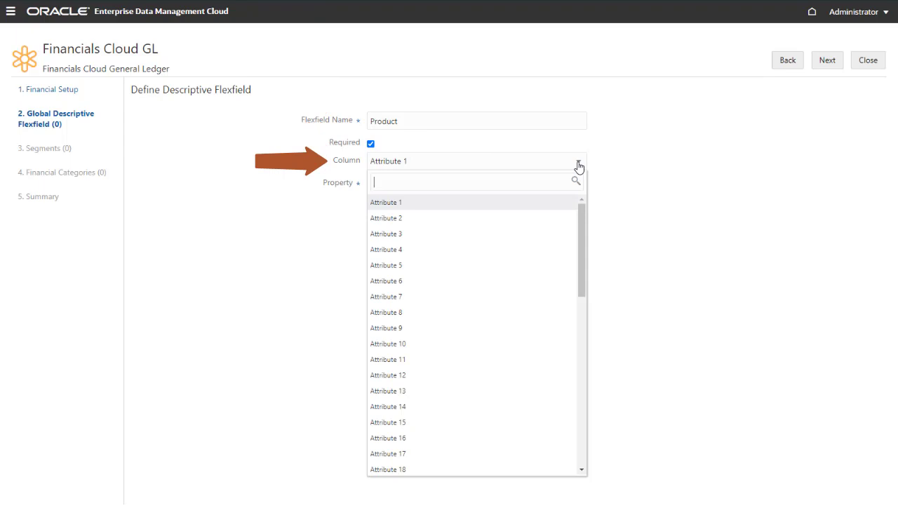
{"action": "left_click", "coordinate": [564, 206]}
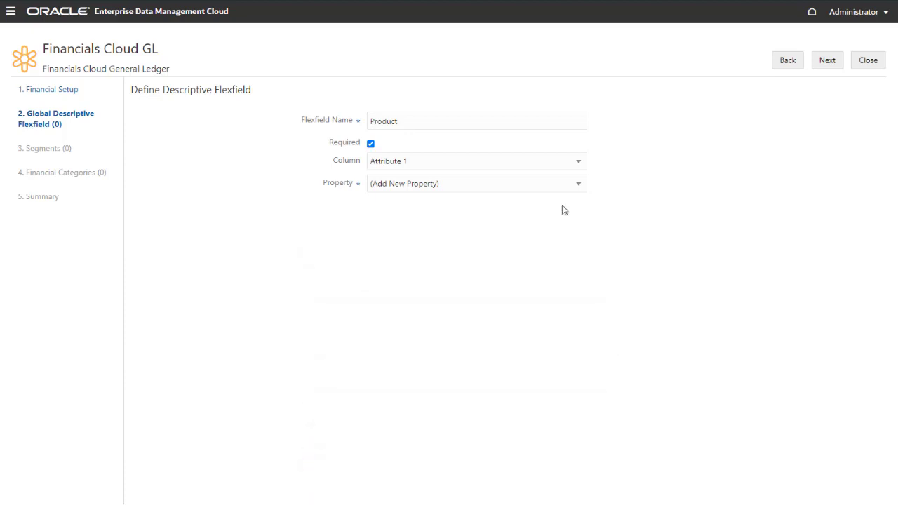
{"action": "left_click", "coordinate": [579, 187]}
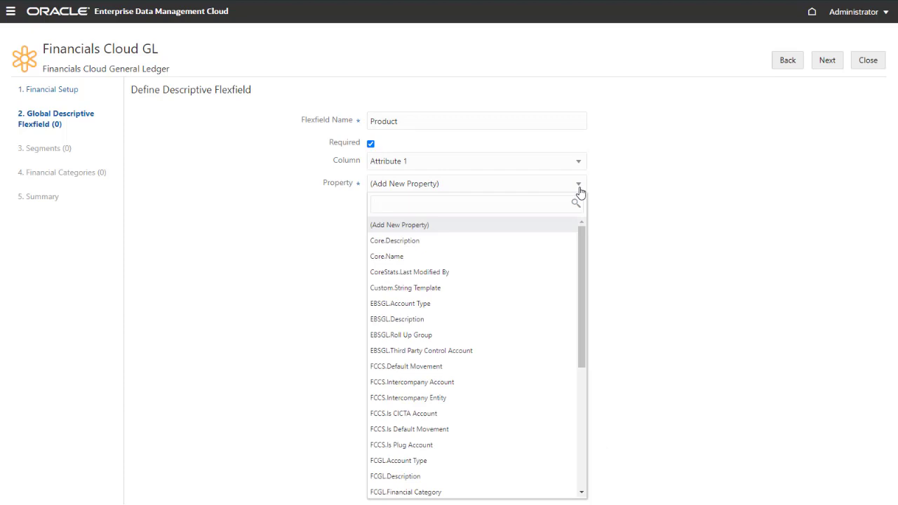
{"action": "left_click", "coordinate": [524, 227]}
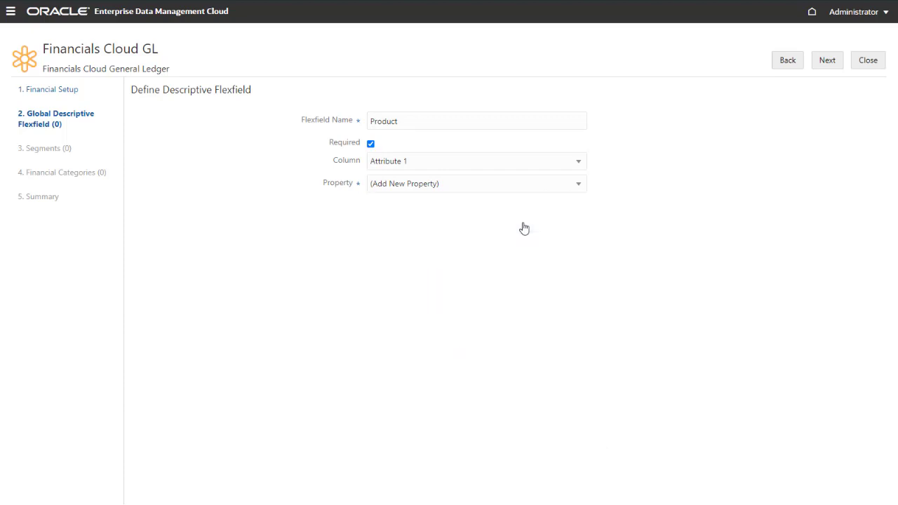
{"action": "left_click", "coordinate": [826, 60]}
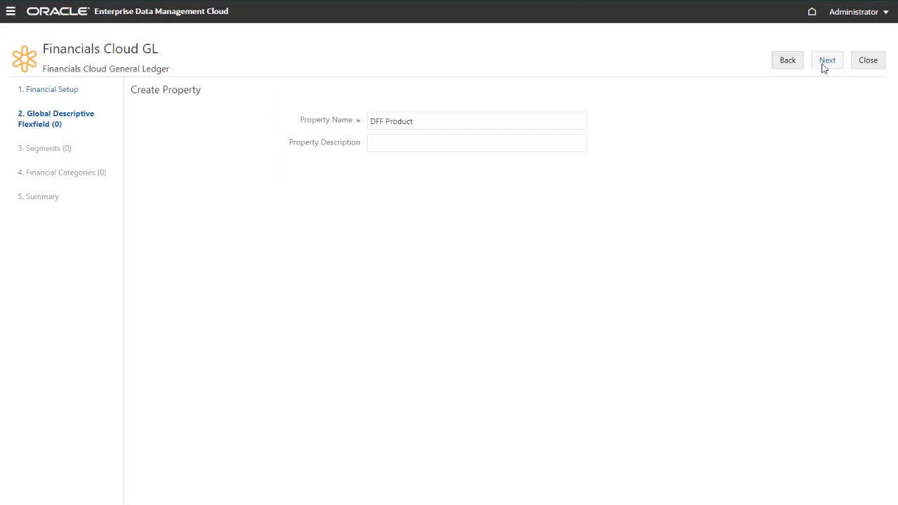
- Accept the default DFF Product property and parameters, listing Attribute 1 - Product
{"action": "left_click", "coordinate": [827, 61]}
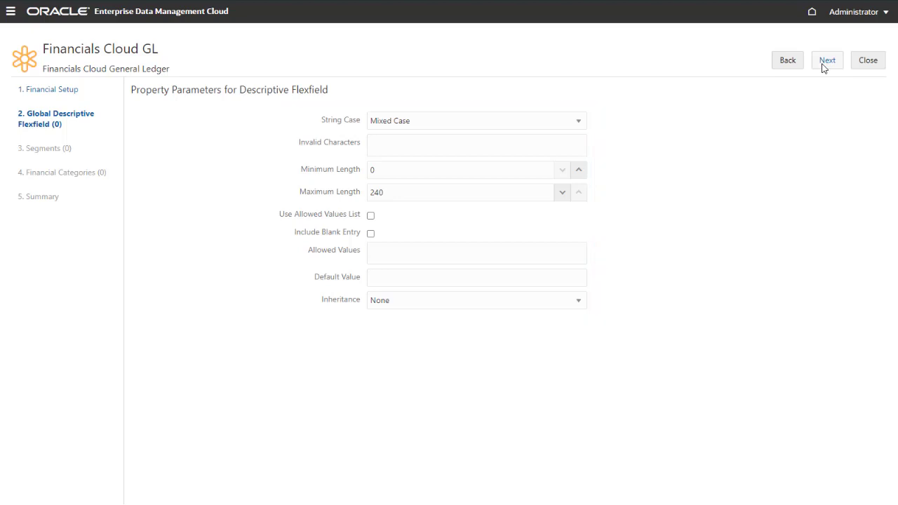
{"action": "left_click", "coordinate": [827, 62]}
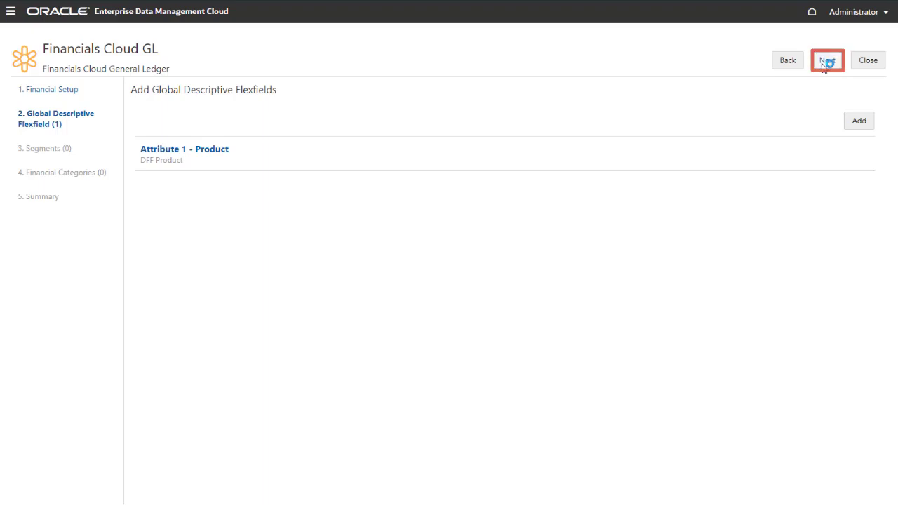
{"action": "left_click", "coordinate": [826, 62]}
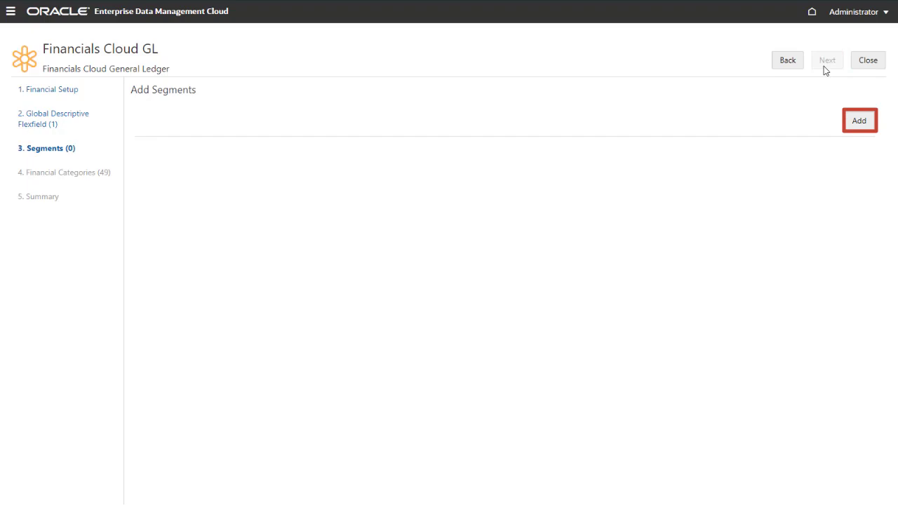
- Add a 'Corporate Account' natural account segment of Text type with max length 8
{"action": "left_click", "coordinate": [857, 122]}
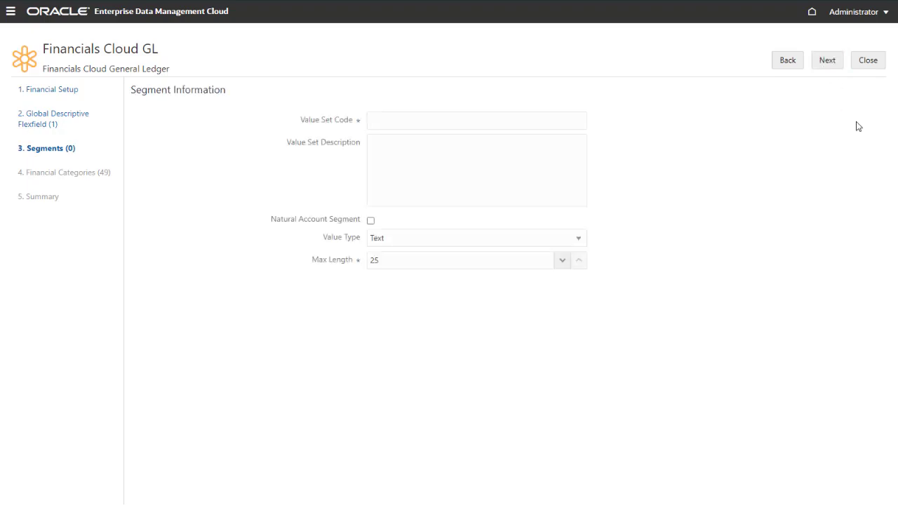
{"action": "type", "text": "Corporate AccountCorporate Account"}
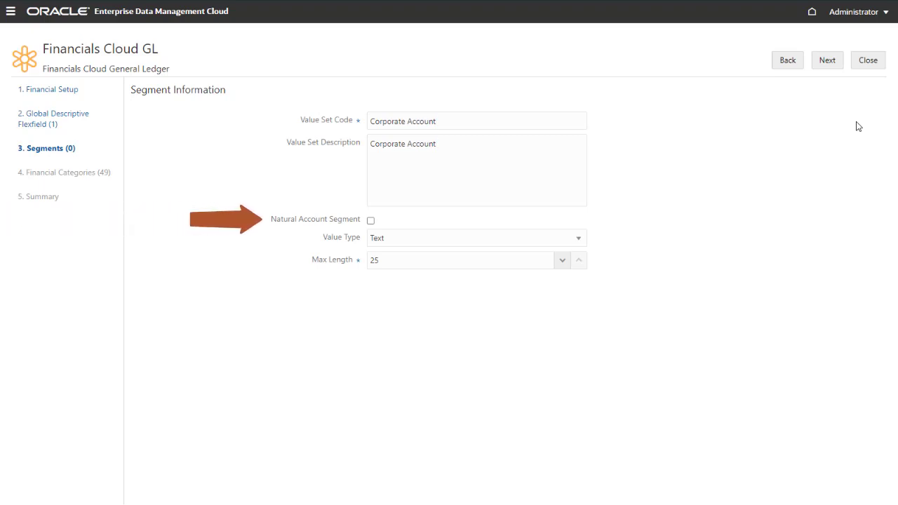
{"action": "left_click", "coordinate": [372, 224]}
{"action": "left_click", "coordinate": [579, 241]}
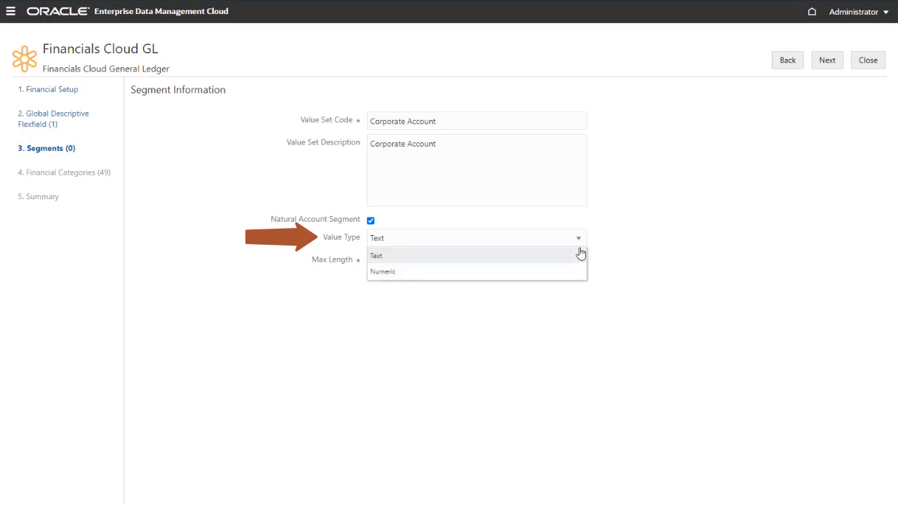
{"action": "left_click", "coordinate": [581, 257]}
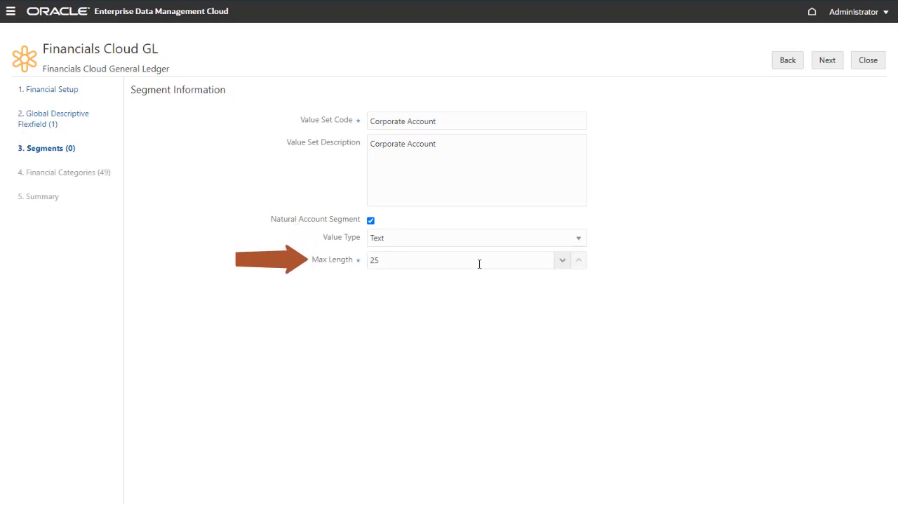
{"action": "left_click", "coordinate": [395, 261]}
{"action": "left_click_drag", "start_coordinate": [395, 261], "coordinate": [368, 263]}
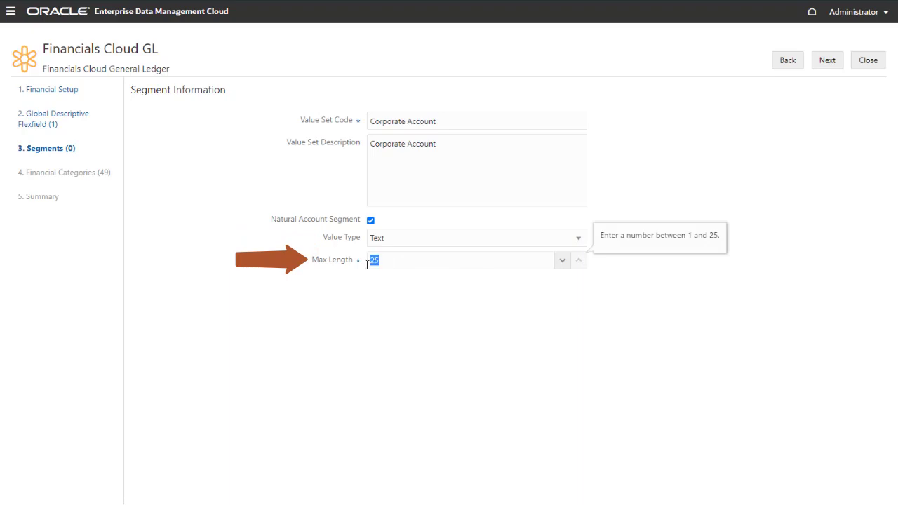
{"action": "type", "text": "8"}
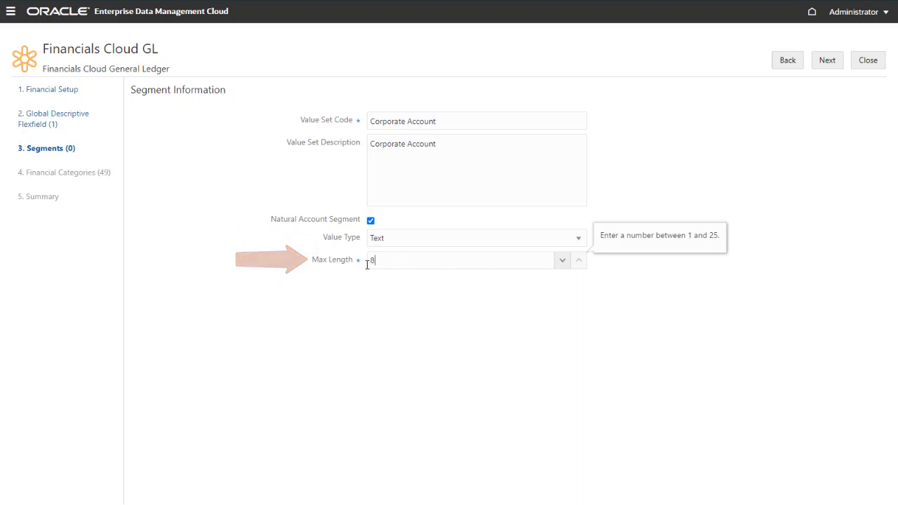
{"action": "left_click", "coordinate": [827, 62]}
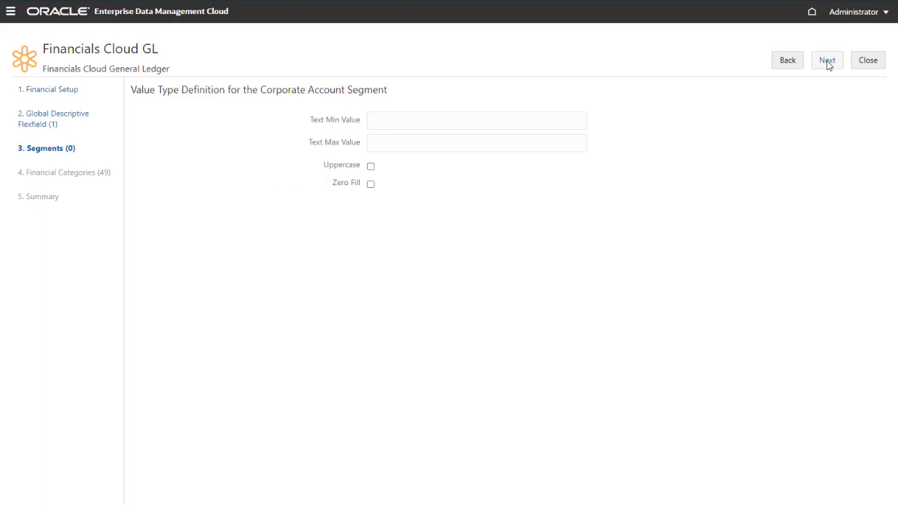
- Skip the value type limits and begin a new descriptive flexfield on Attribute 2
{"action": "left_click", "coordinate": [828, 61]}
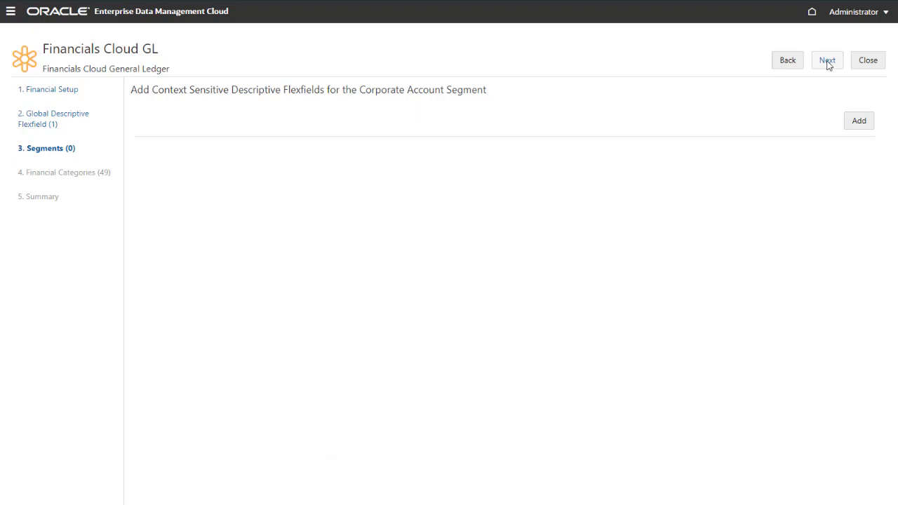
{"action": "left_click", "coordinate": [851, 125]}
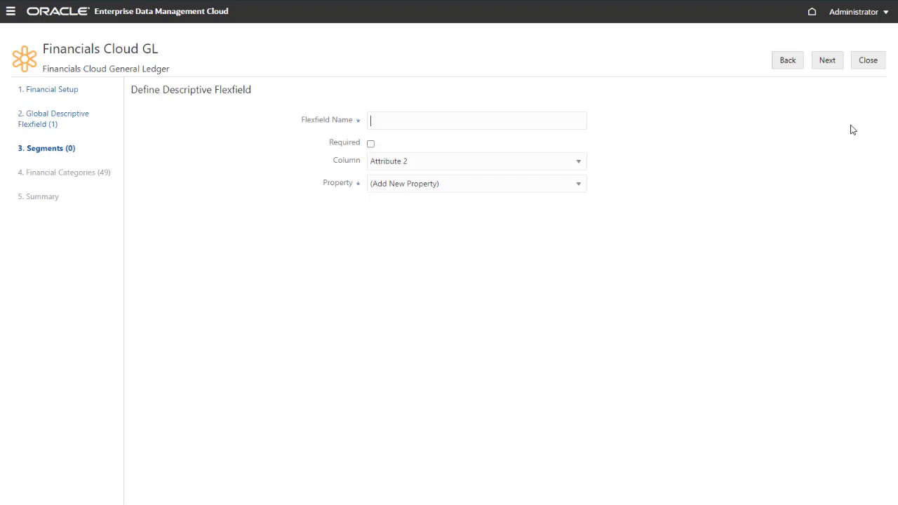
- Add a required 'Cost Center' flexfield on Attribute 2 with new property DFF Cost Center
{"action": "type", "text": "Cost Center"}
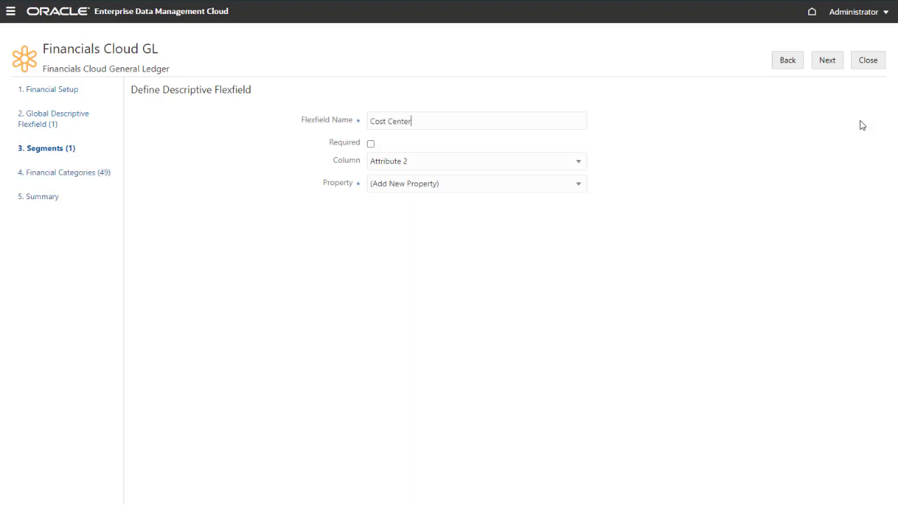
{"action": "left_click", "coordinate": [372, 144]}
{"action": "left_click", "coordinate": [578, 165]}
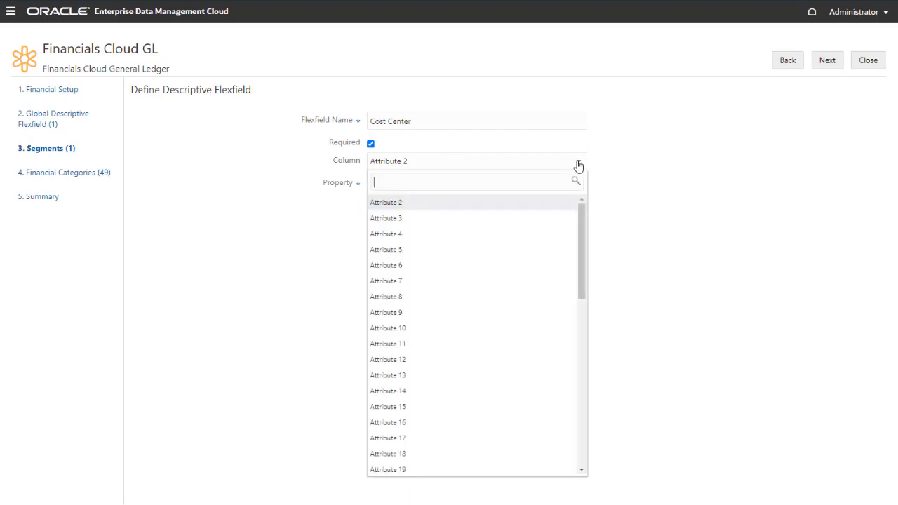
{"action": "left_click", "coordinate": [566, 207]}
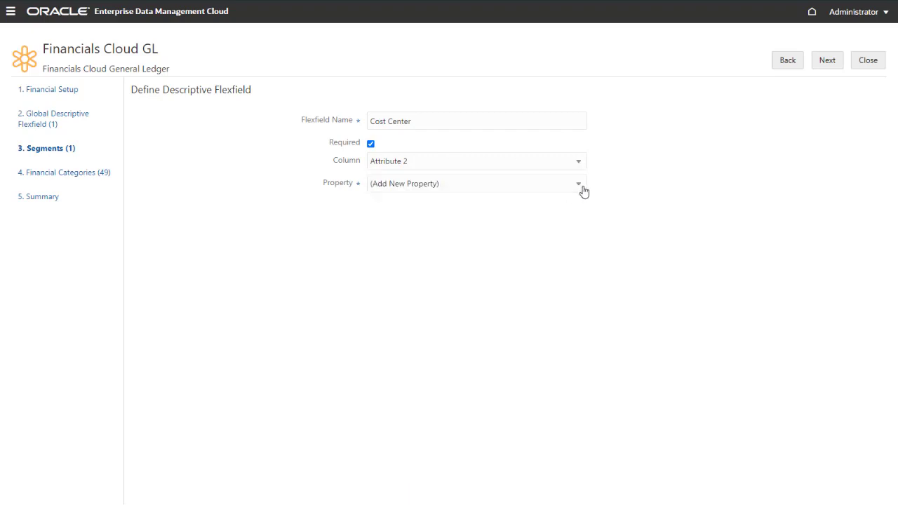
{"action": "left_click", "coordinate": [582, 188]}
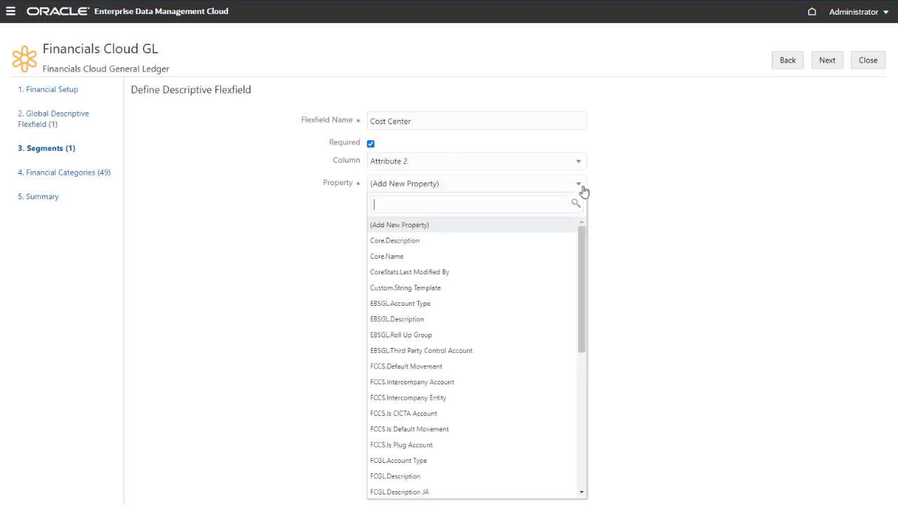
{"action": "left_click", "coordinate": [555, 225]}
{"action": "left_click", "coordinate": [827, 63]}
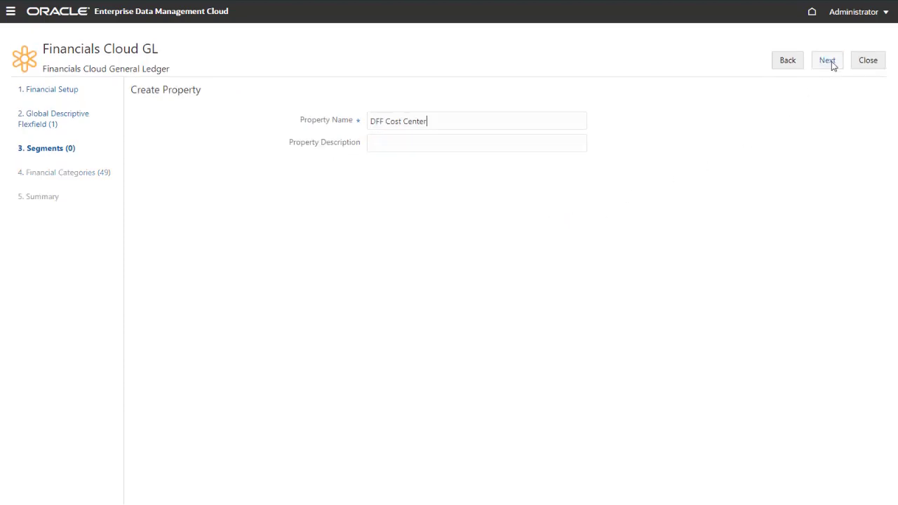
{"action": "left_click", "coordinate": [833, 63]}
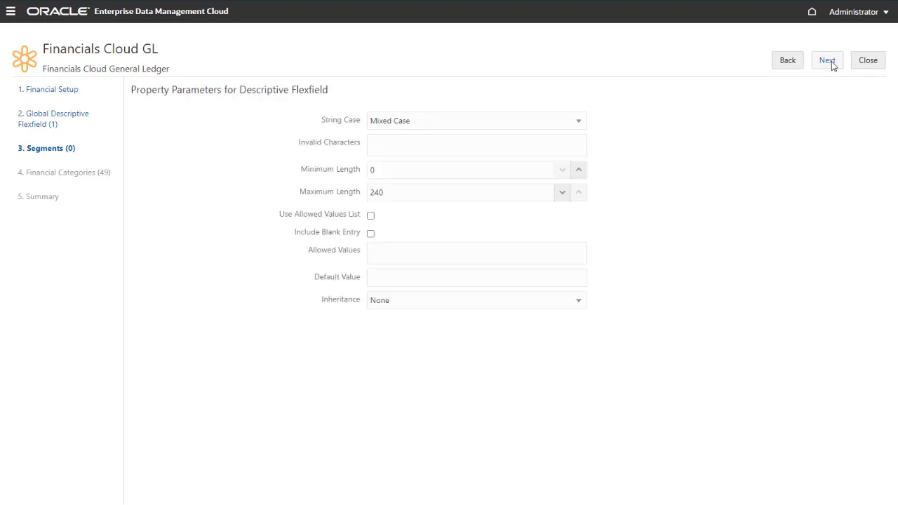
{"action": "left_click", "coordinate": [828, 62]}
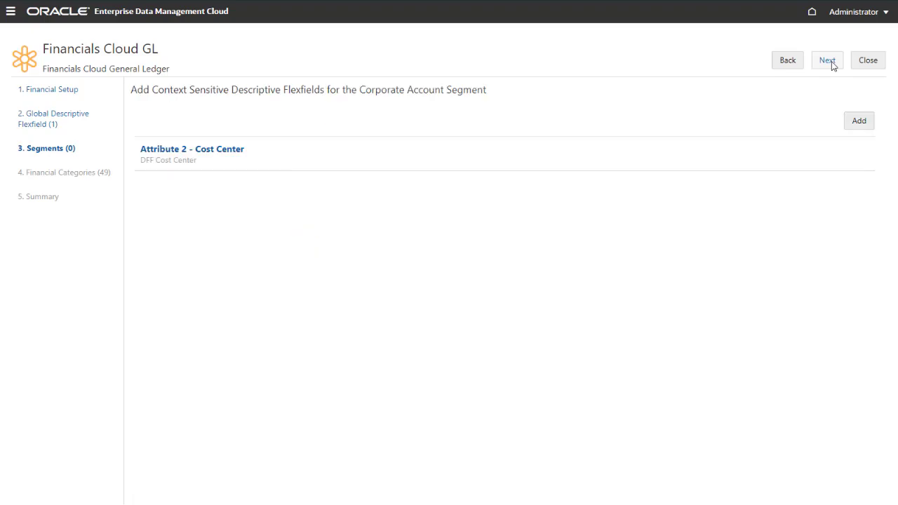
- Add the tree 'ALL CORPORATE ACCOUNTS' with version name 'V1' to Corporate Account
{"action": "left_click", "coordinate": [828, 61]}
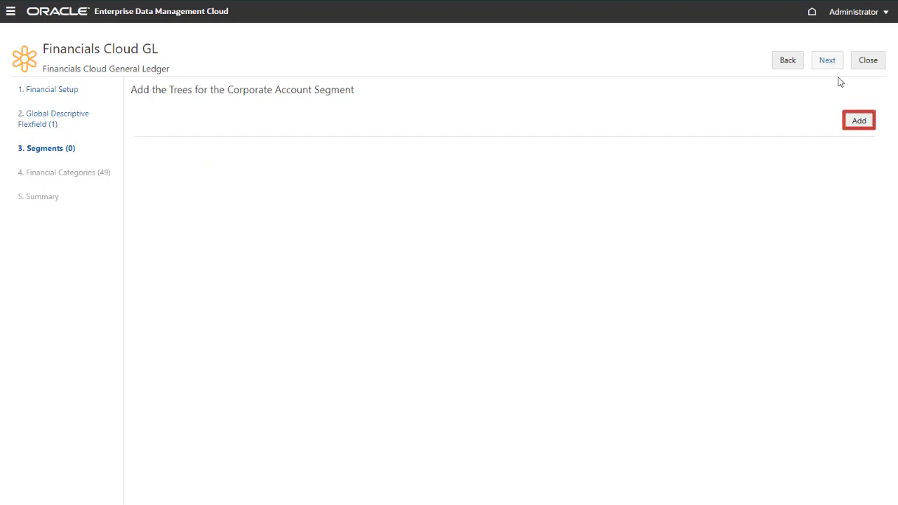
{"action": "left_click", "coordinate": [857, 122]}
{"action": "type", "text": "ALL CORPORATE ACCOUNTS"}
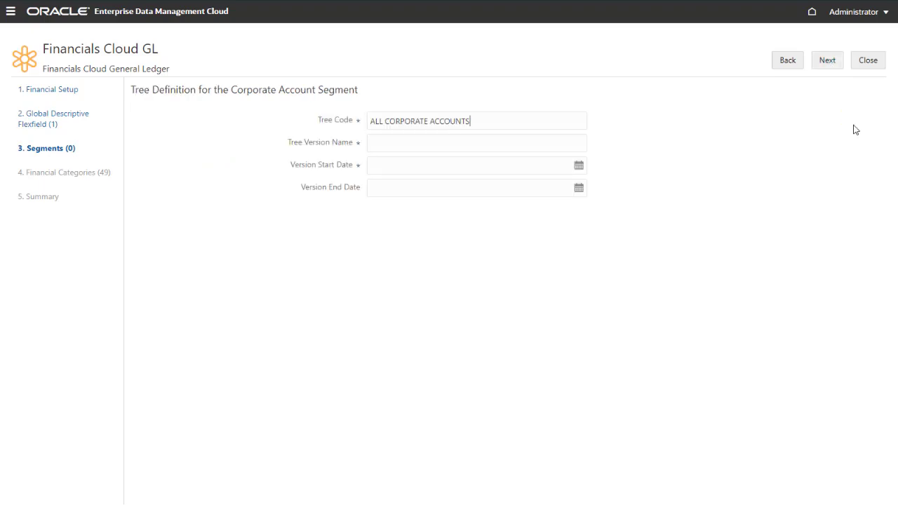
{"action": "key", "text": "Tab"}
{"action": "type", "text": "V1"}
- Date tree version V1 from 1/1/2021 to 3/1/2021, save it, and finish the segment
{"action": "left_click", "coordinate": [579, 168]}
{"action": "left_click", "coordinate": [384, 200]}
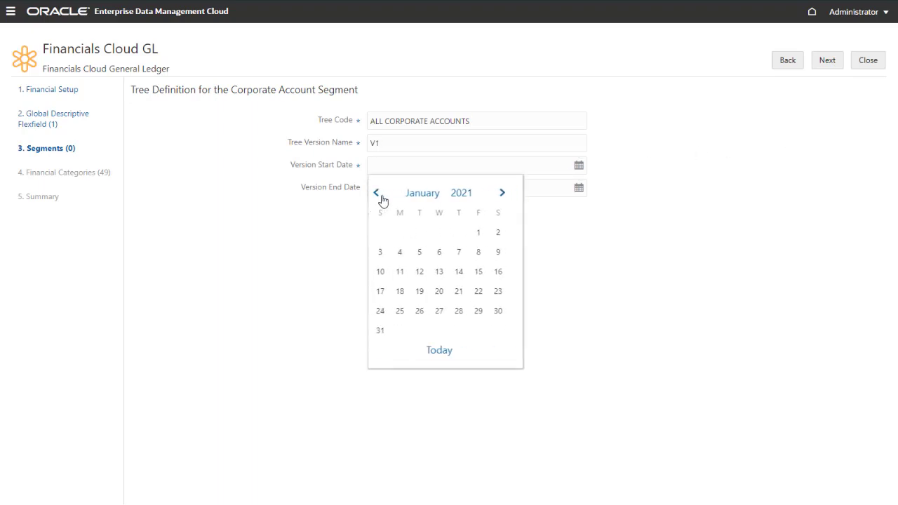
{"action": "left_click", "coordinate": [483, 232]}
{"action": "left_click", "coordinate": [579, 190]}
{"action": "left_click", "coordinate": [509, 215]}
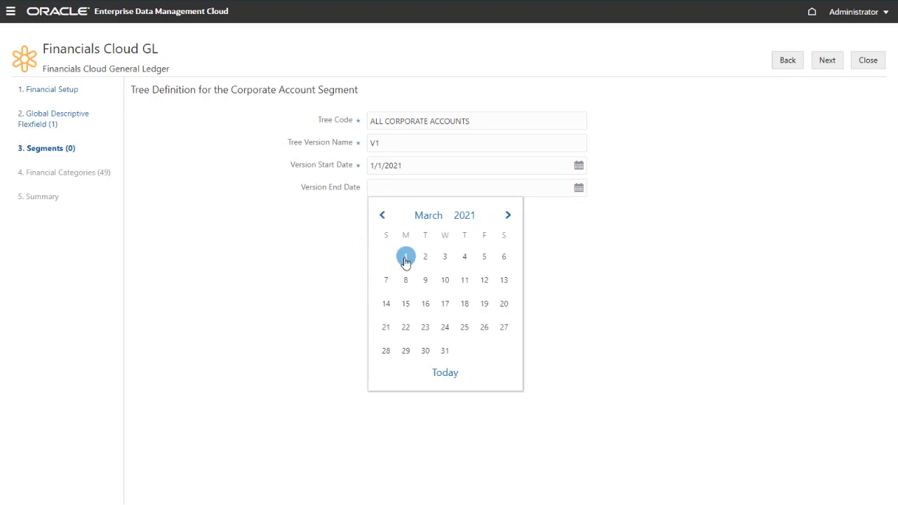
{"action": "left_click", "coordinate": [405, 258]}
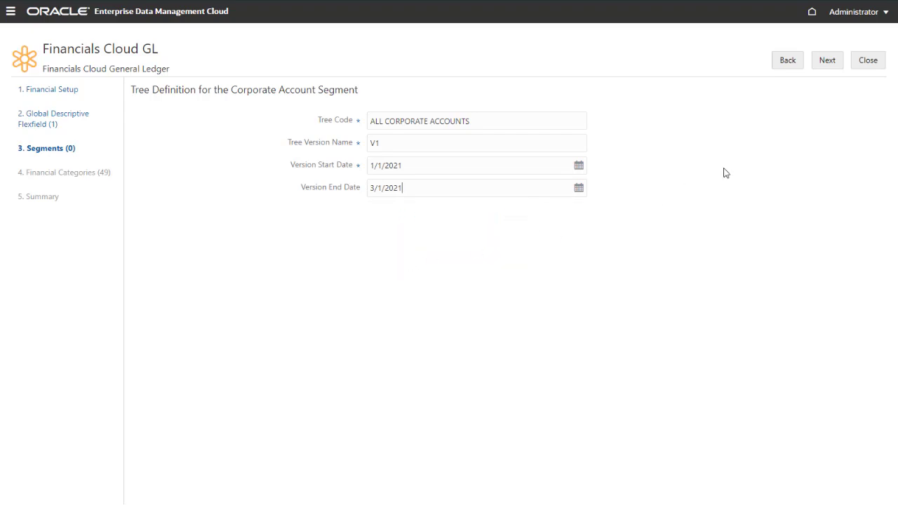
{"action": "left_click", "coordinate": [829, 63]}
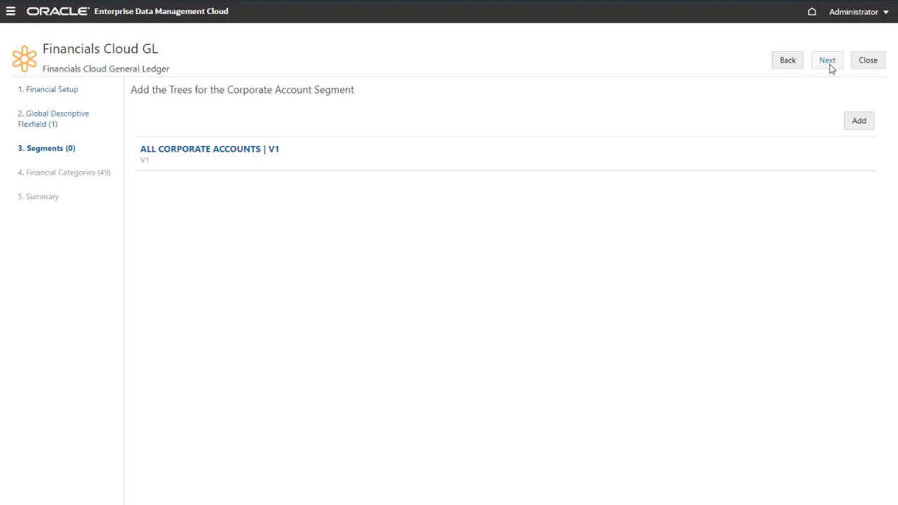
{"action": "left_click", "coordinate": [828, 62]}
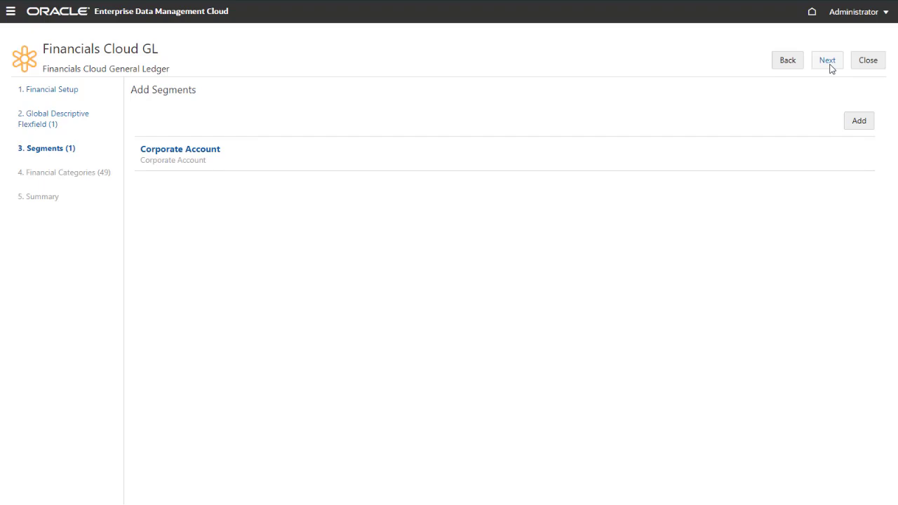
{"action": "left_click", "coordinate": [829, 63]}
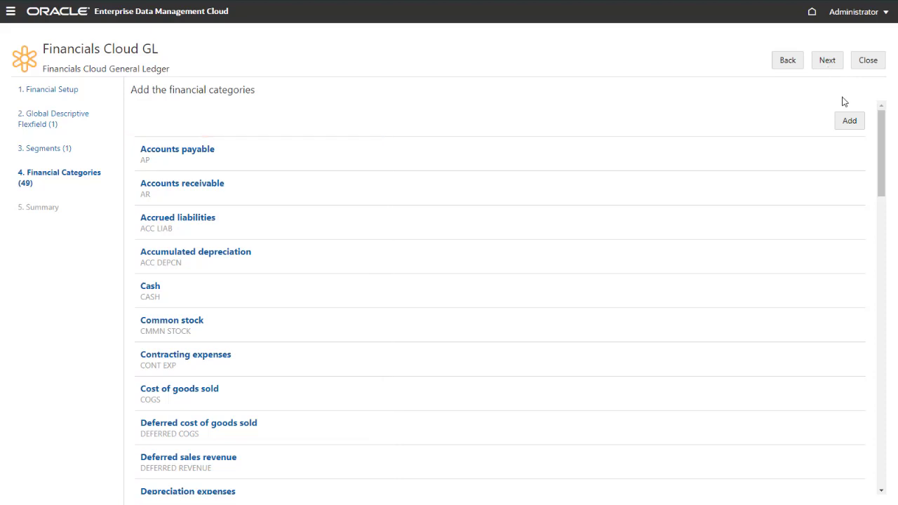
- Inspect the Accounts payable category and cancel its removal, keeping all 49 categories
{"action": "left_click", "coordinate": [849, 121]}
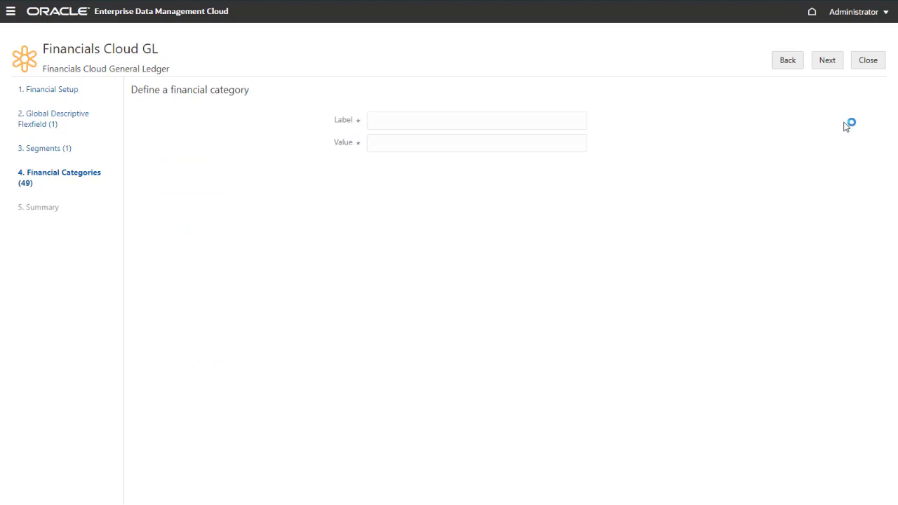
{"action": "left_click", "coordinate": [799, 63]}
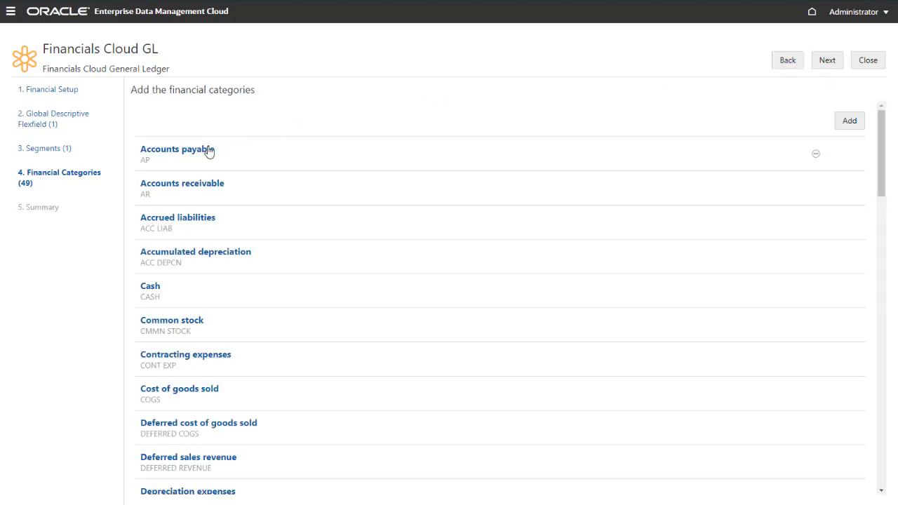
{"action": "left_click", "coordinate": [208, 152]}
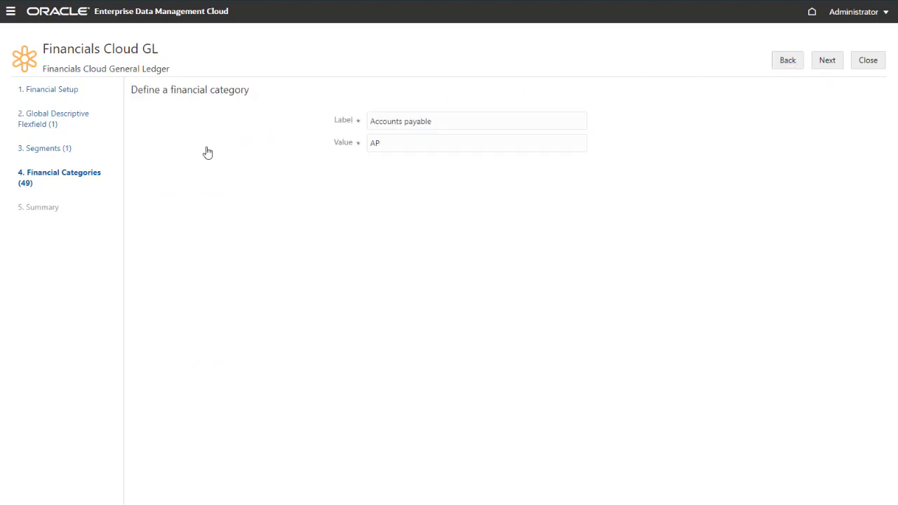
{"action": "left_click", "coordinate": [779, 61]}
{"action": "left_click", "coordinate": [819, 160]}
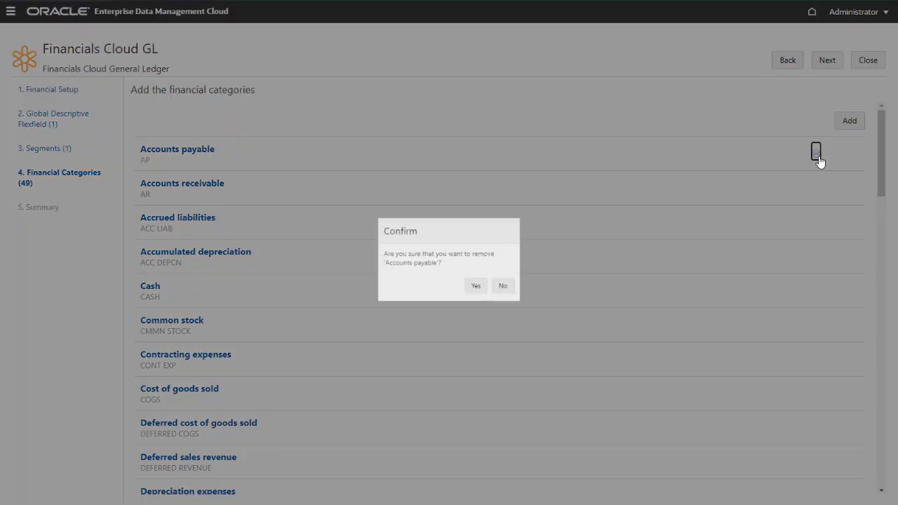
{"action": "left_click", "coordinate": [513, 291]}
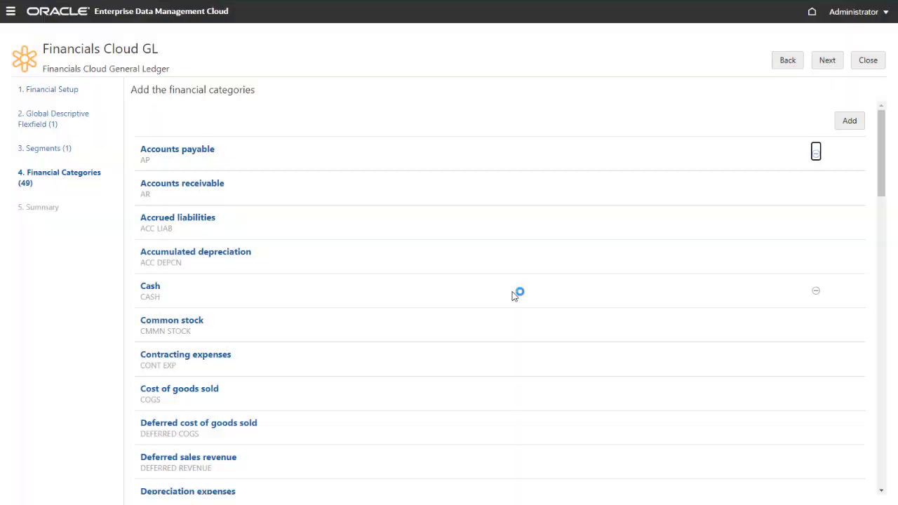
{"action": "left_click", "coordinate": [827, 64]}
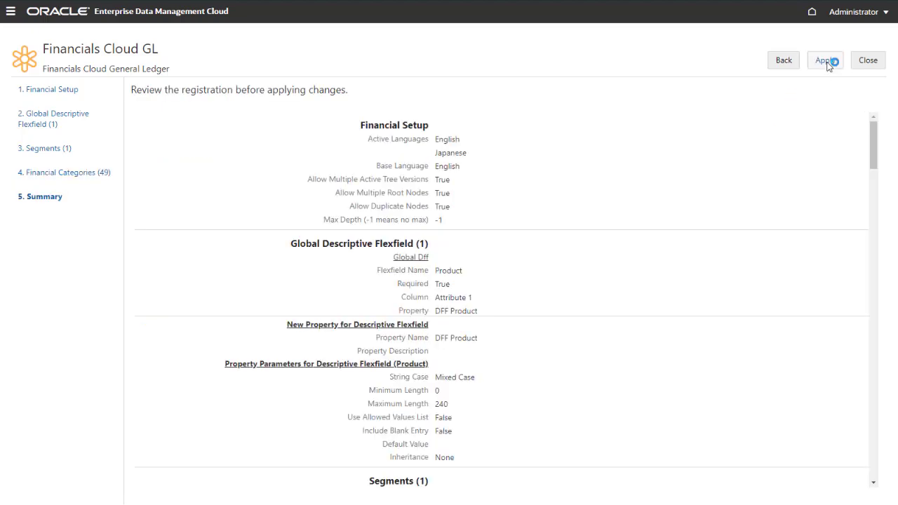
- Review the summary of Corporate Account, tree V1 and 49 categories, then apply the registration
{"action": "mouse_move", "coordinate": [874, 137]}
{"action": "left_mouse_down"}
{"action": "mouse_move", "coordinate": [871, 233]}
{"action": "mouse_move", "coordinate": [870, 131]}
{"action": "left_mouse_up"}
{"action": "left_click", "coordinate": [817, 62]}
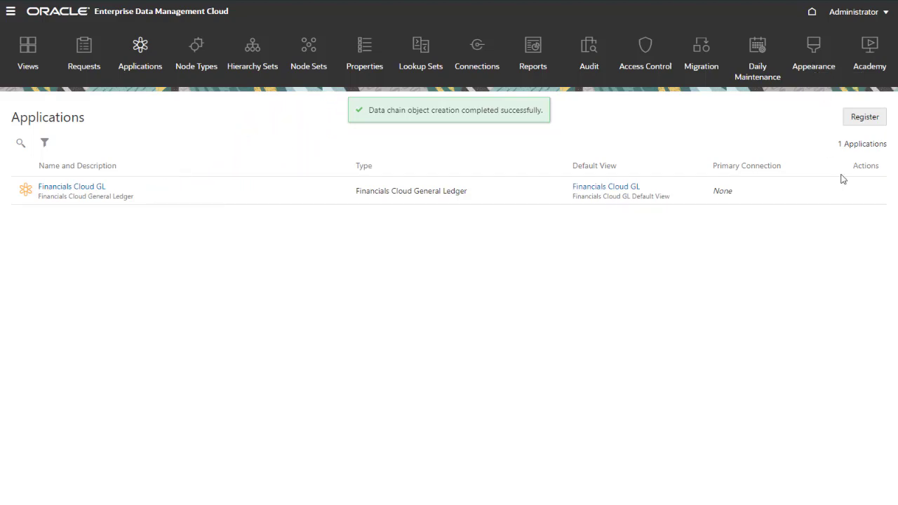
- Check the Financials Cloud GL application's actions, then open its Financials Cloud GL view from Views
{"action": "left_click", "coordinate": [867, 195]}
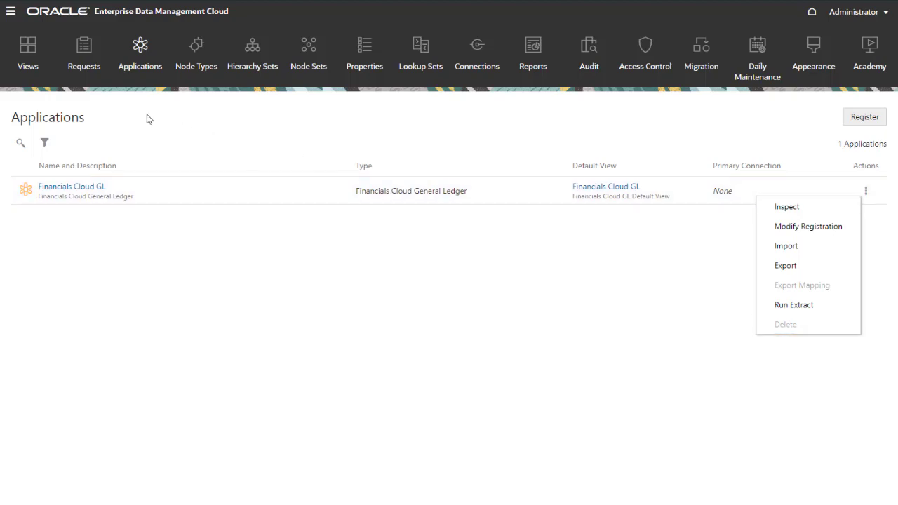
{"action": "left_click", "coordinate": [29, 53]}
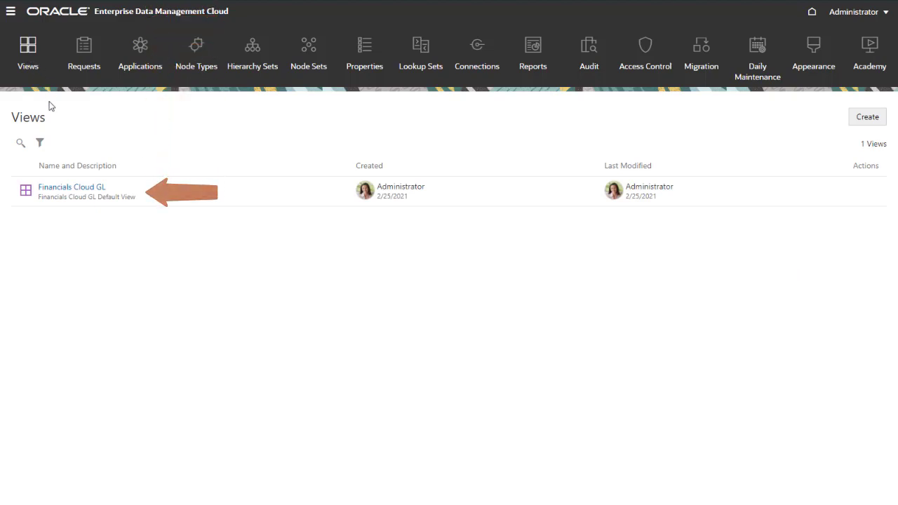
{"action": "left_click", "coordinate": [63, 190]}
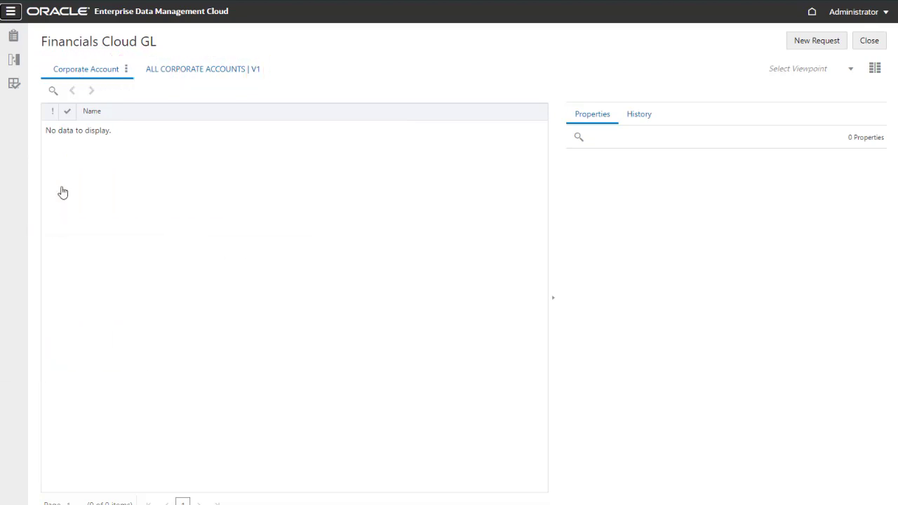
- Show the actions menu for the empty Corporate Account viewpoint
{"action": "left_click", "coordinate": [127, 69]}
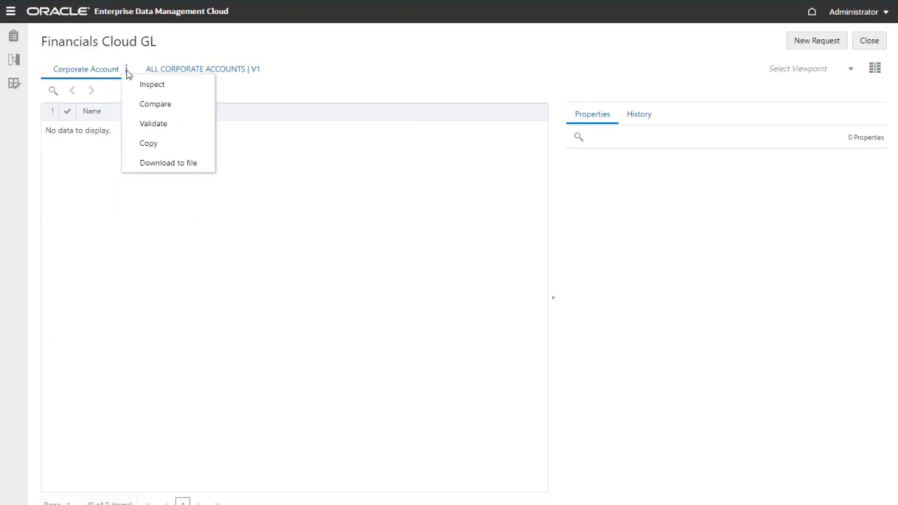
- Inspect Corporate Account's node set to confirm a List structure, then switch to ALL CORPORATE ACCOUNTS | V1
{"action": "left_click", "coordinate": [149, 88]}
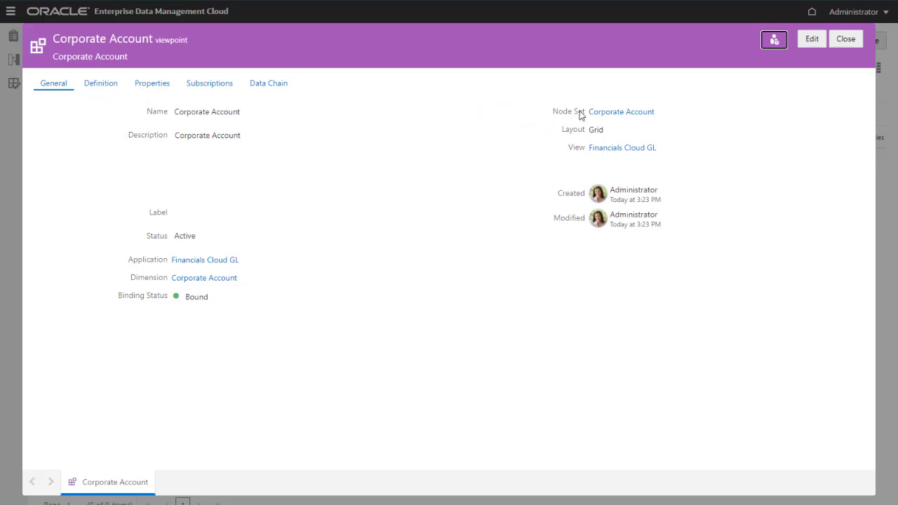
{"action": "left_click", "coordinate": [614, 113]}
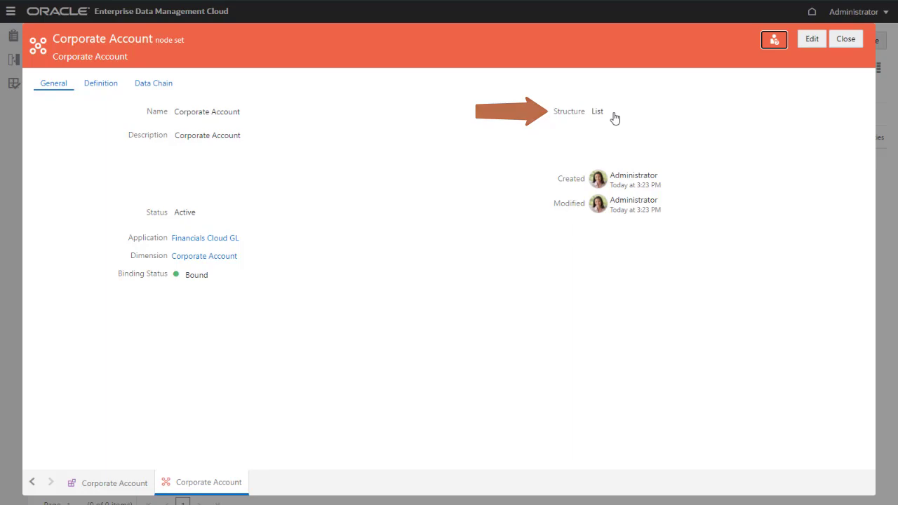
{"action": "left_click", "coordinate": [835, 41]}
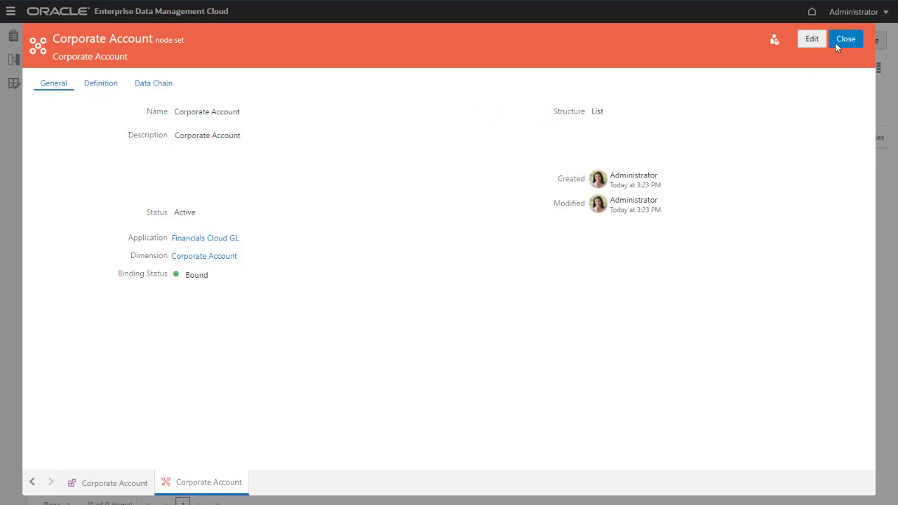
{"action": "left_click", "coordinate": [247, 75]}
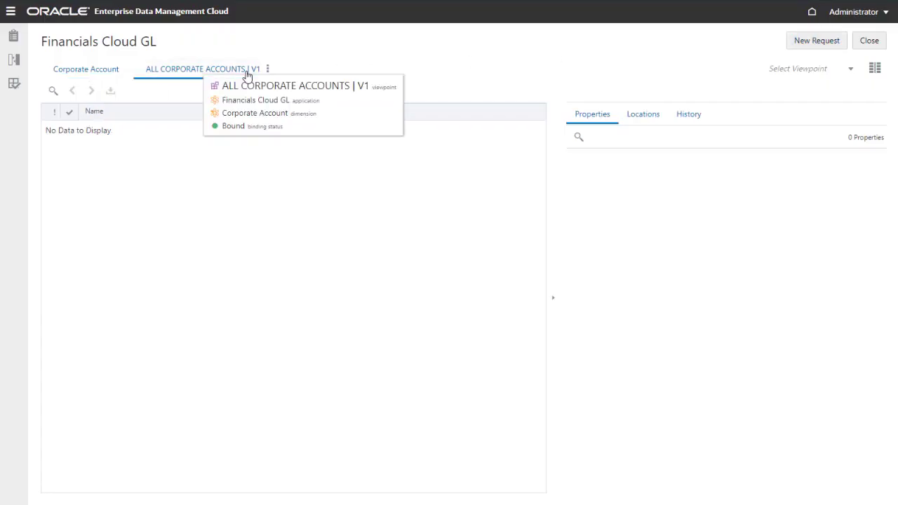
- Inspect the ALL CORPORATE ACCOUNTS | V1 viewpoint and review its node set details
{"action": "left_click", "coordinate": [268, 70]}
{"action": "left_click", "coordinate": [278, 85]}
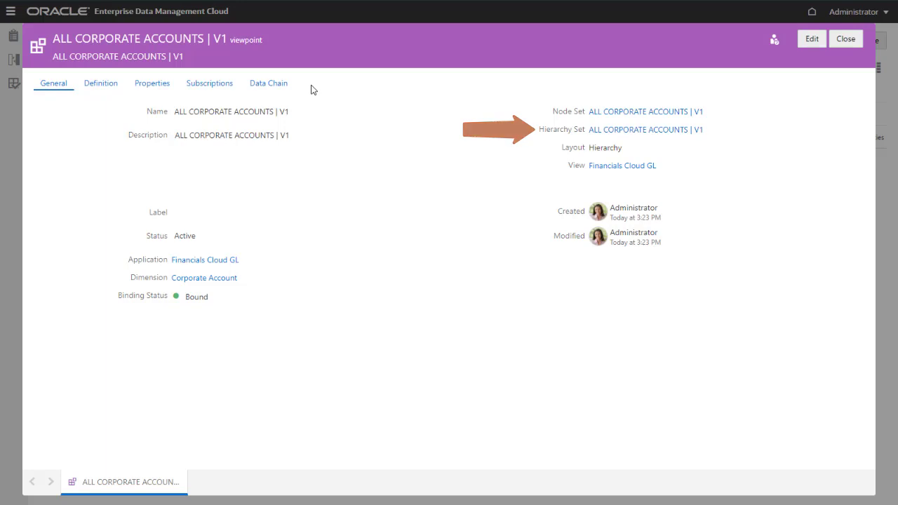
{"action": "left_click", "coordinate": [597, 115]}
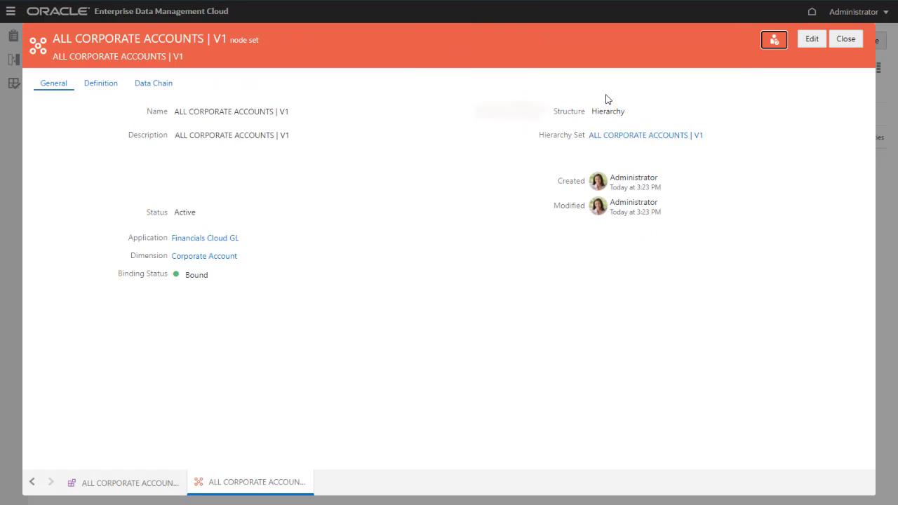
{"action": "left_click", "coordinate": [846, 39]}
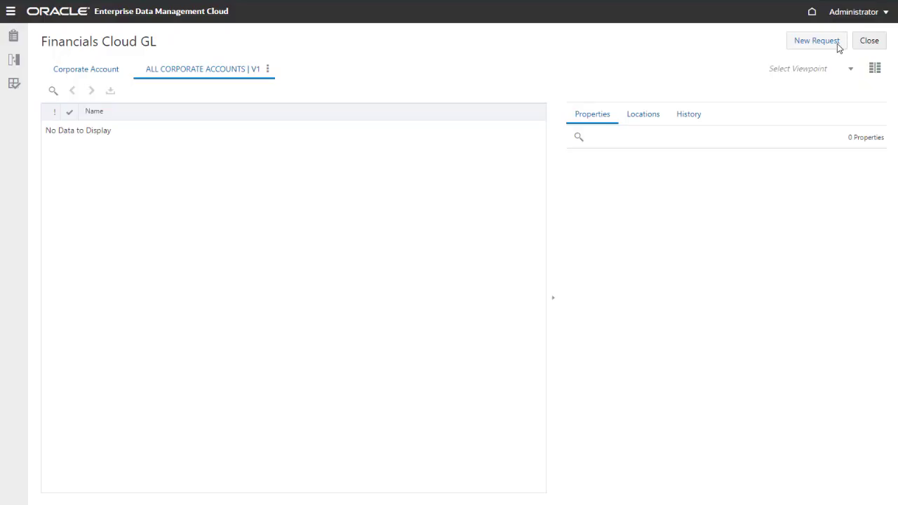
- Start a new request on the Corporate Account viewpoint and add a new Corporate Account node
{"action": "left_click", "coordinate": [104, 73]}
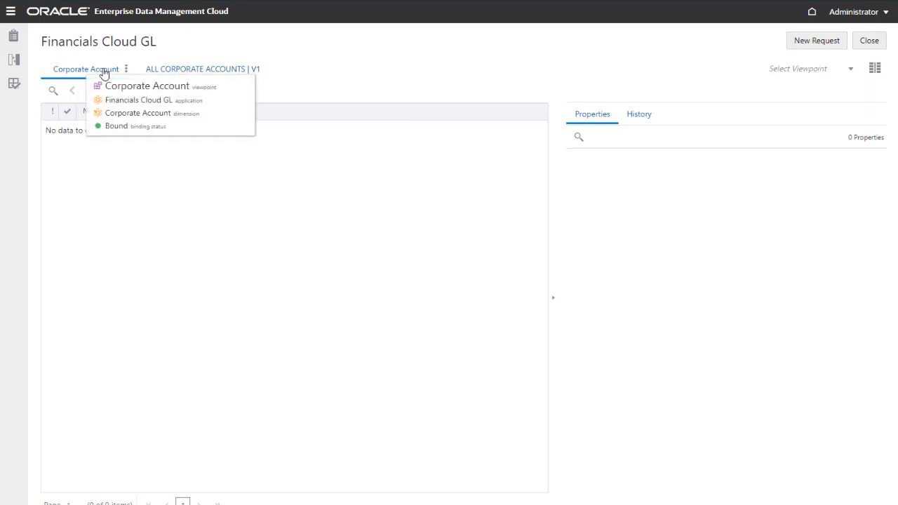
{"action": "left_click", "coordinate": [812, 46]}
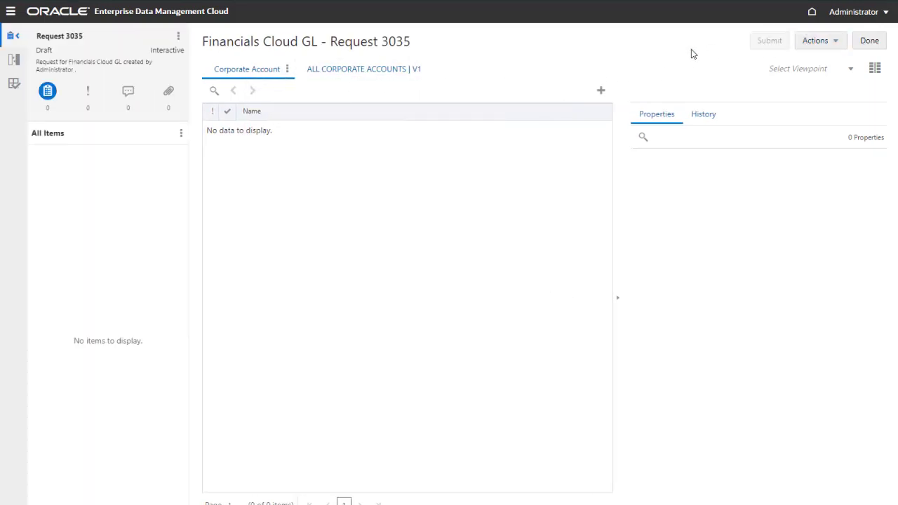
{"action": "left_click", "coordinate": [601, 91]}
{"action": "left_click", "coordinate": [604, 111]}
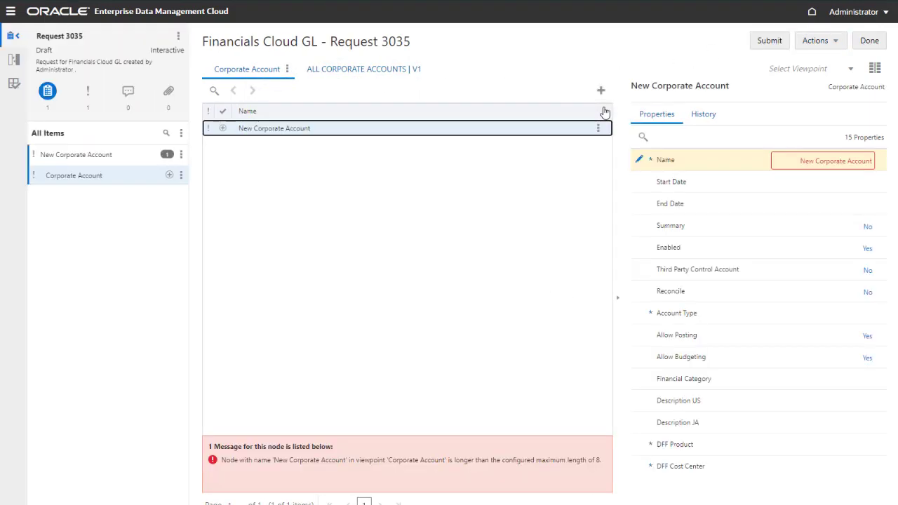